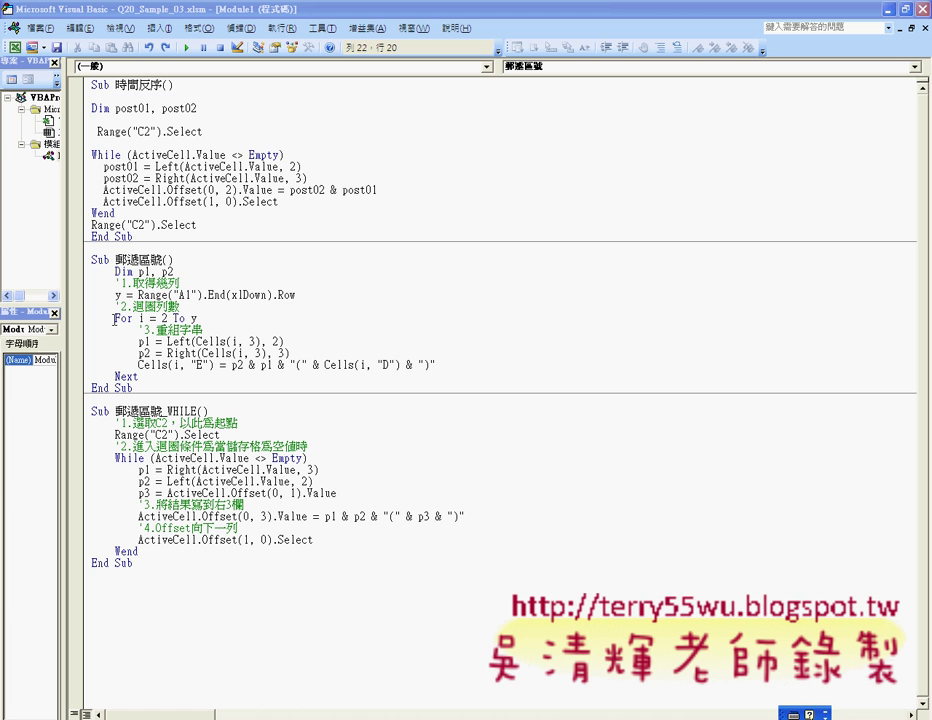
Highlight the macro's last-row line, For i = 2 To y, the While empty-cell condition and row advance.
{"action": "left_click_drag", "start_coordinate": [114, 318], "coordinate": [212, 318]}
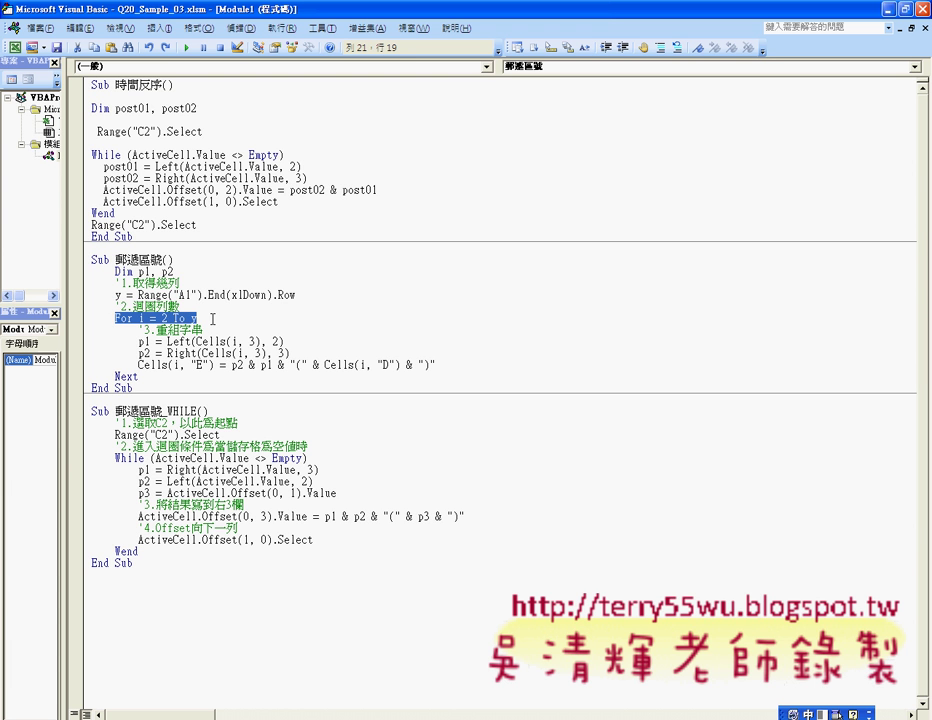
{"action": "left_click_drag", "start_coordinate": [110, 295], "coordinate": [306, 296]}
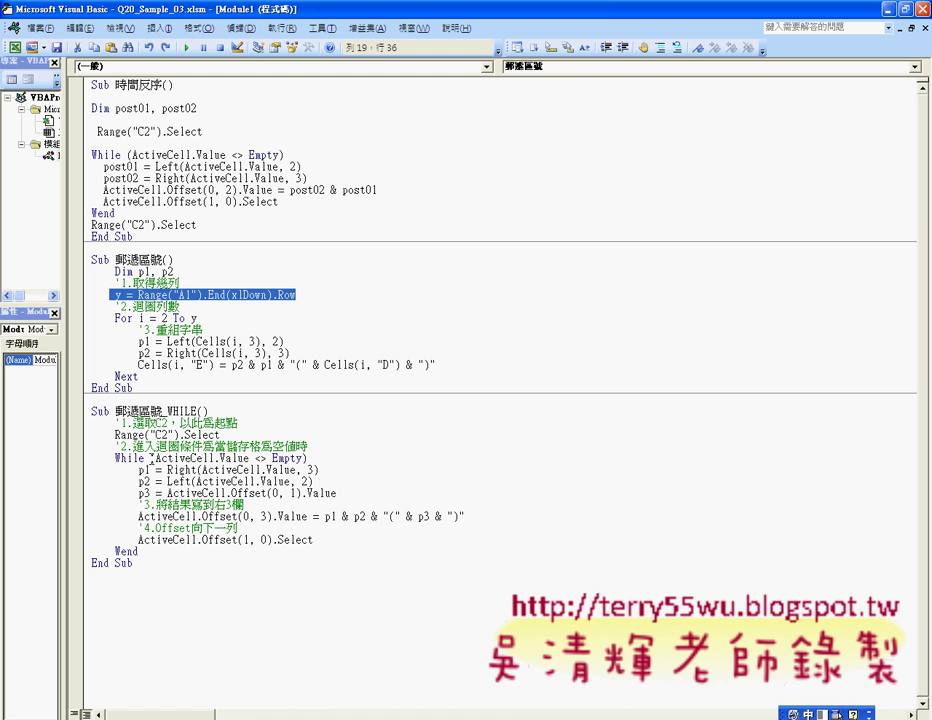
{"action": "left_click_drag", "start_coordinate": [155, 457], "coordinate": [302, 457]}
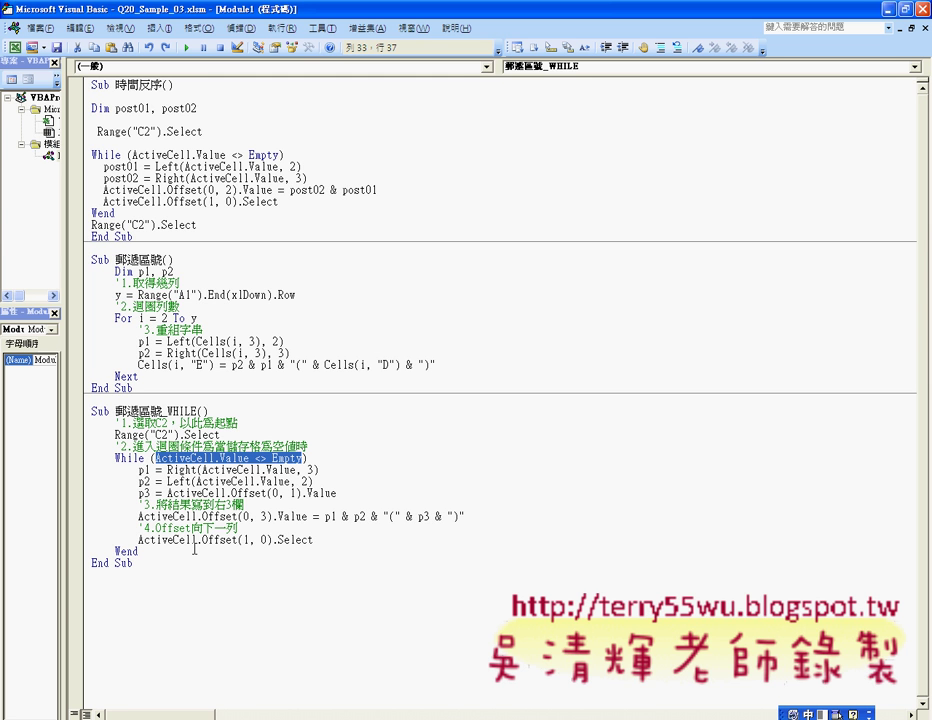
{"action": "left_click_drag", "start_coordinate": [136, 540], "coordinate": [314, 540]}
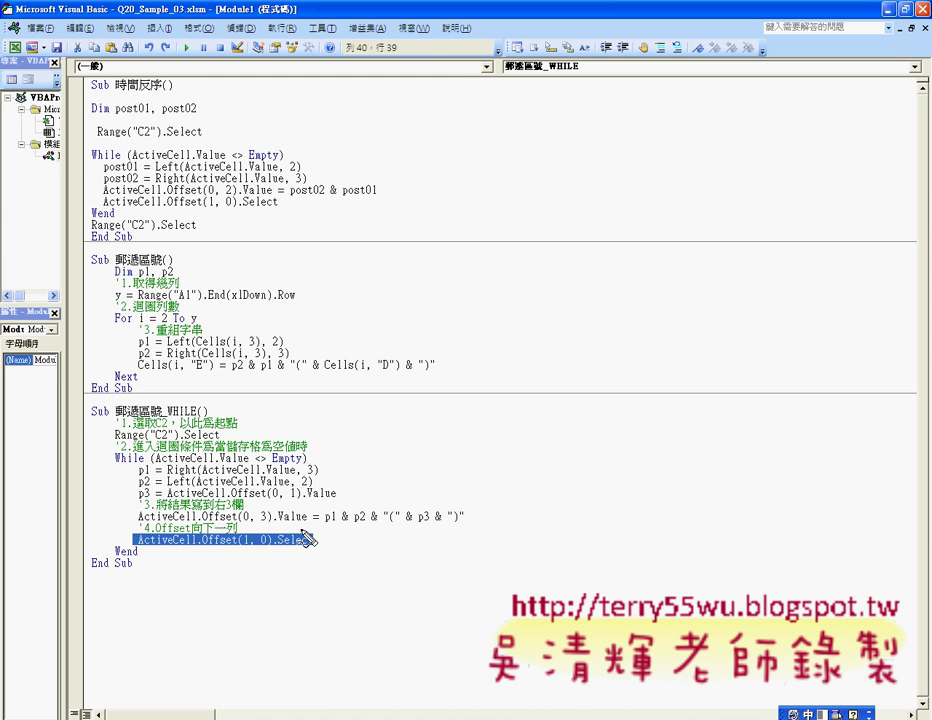
Run 郵遞區號_WHILE with F5 so column F fills with values like 10317(大同區).
{"action": "mouse_move", "coordinate": [216, 440]}
{"action": "left_mouse_down"}
{"action": "mouse_move", "coordinate": [117, 441]}
{"action": "mouse_move", "coordinate": [228, 445]}
{"action": "left_mouse_up"}
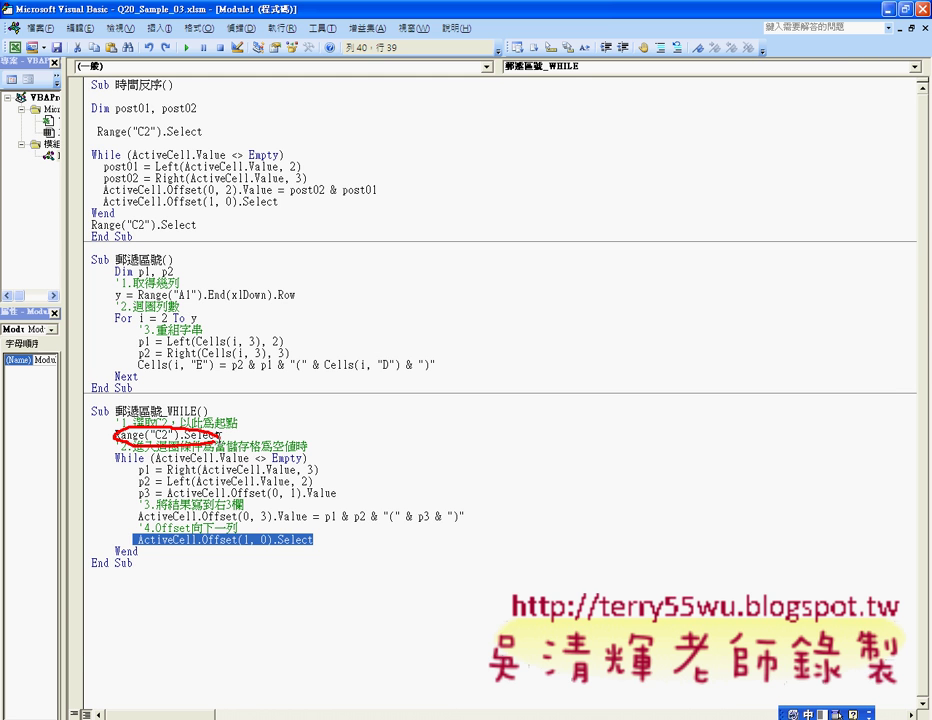
{"action": "left_click", "coordinate": [218, 435]}
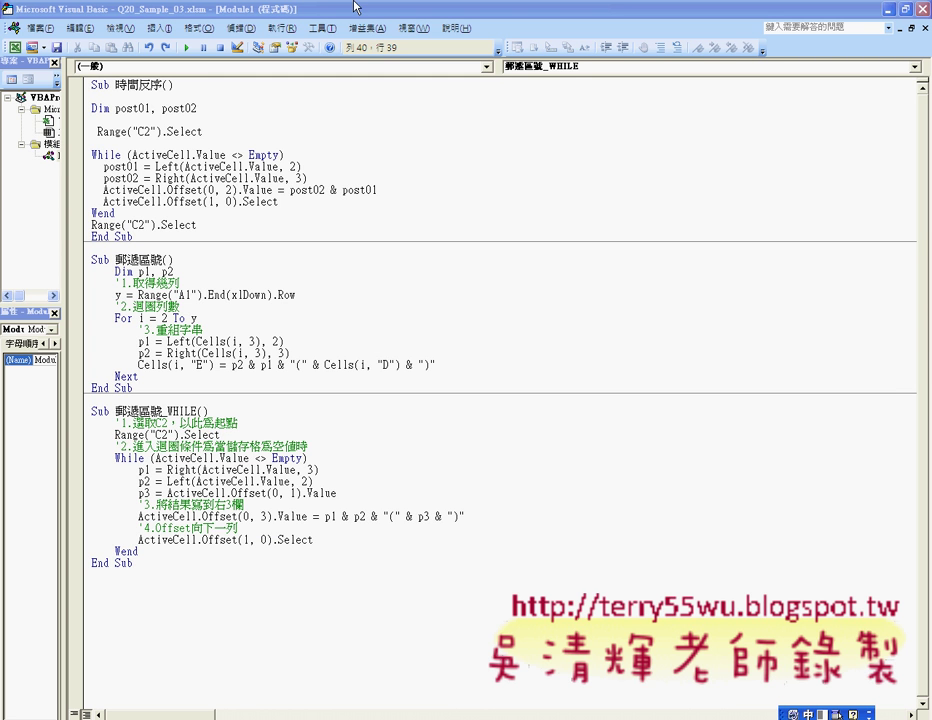
{"action": "key", "text": "F5"}
{"action": "double_click", "coordinate": [400, 8]}
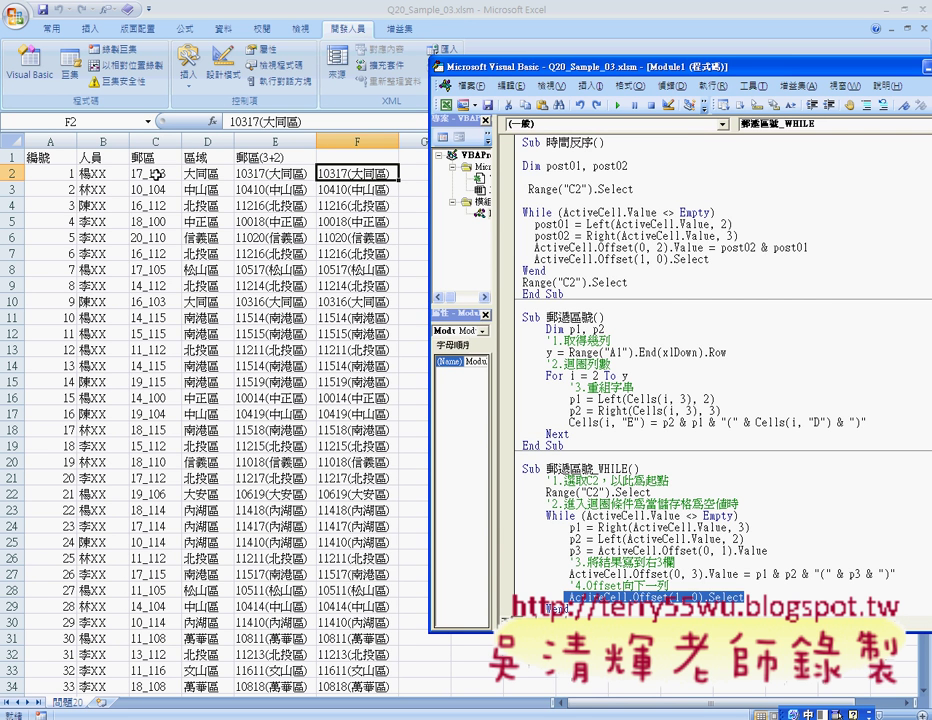
{"action": "left_click", "coordinate": [170, 173]}
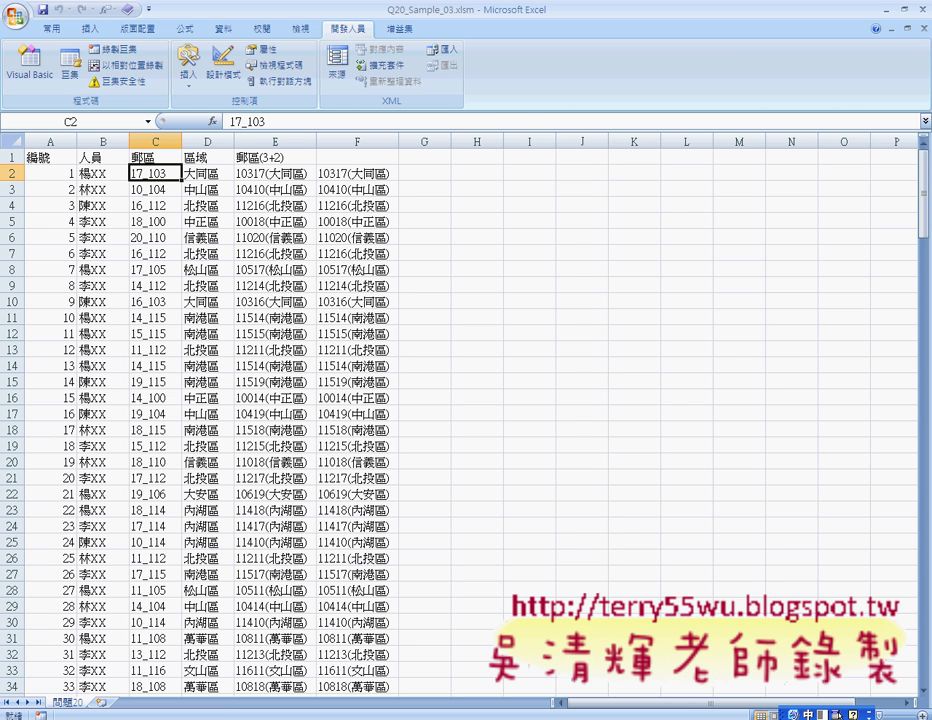
{"action": "key", "text": "alt+F11"}
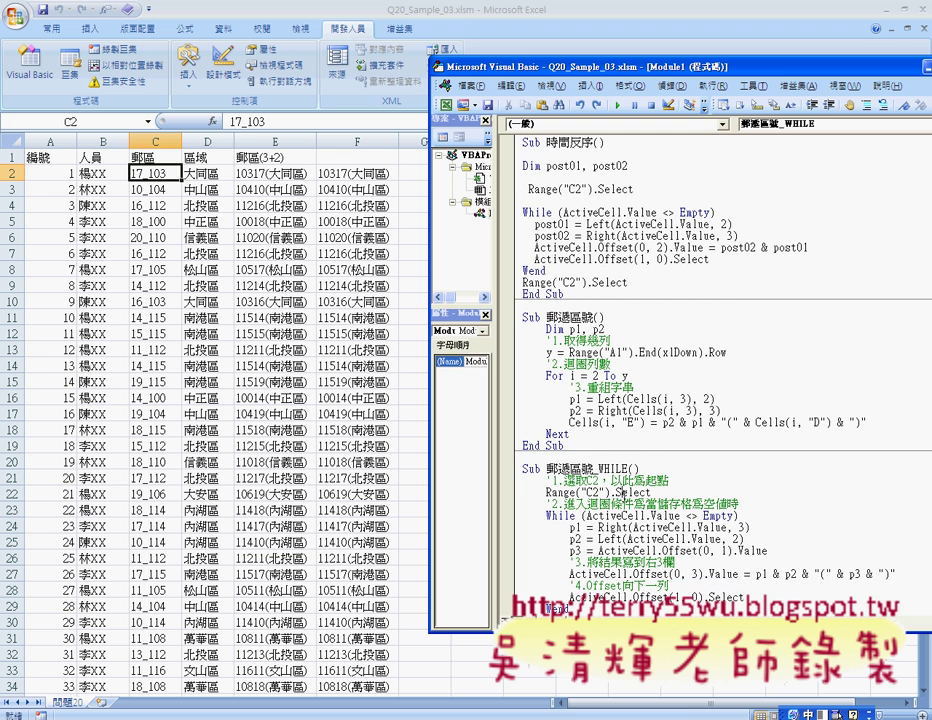
{"action": "scroll", "coordinate": [623, 492], "scroll_direction": "down", "scroll_amount": 1}
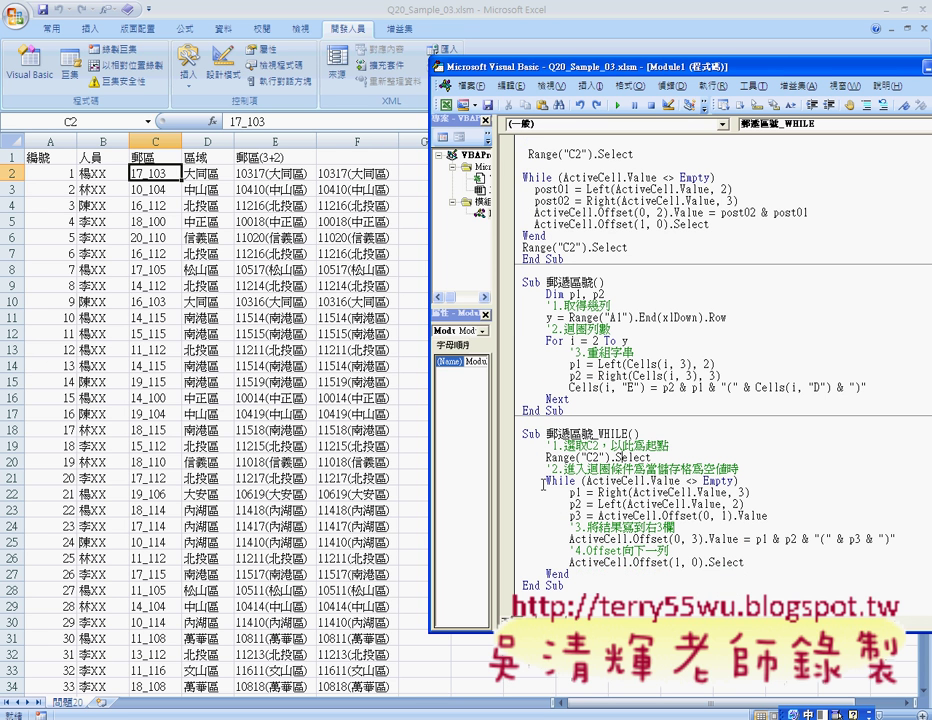
{"action": "left_click_drag", "start_coordinate": [545, 481], "coordinate": [738, 481]}
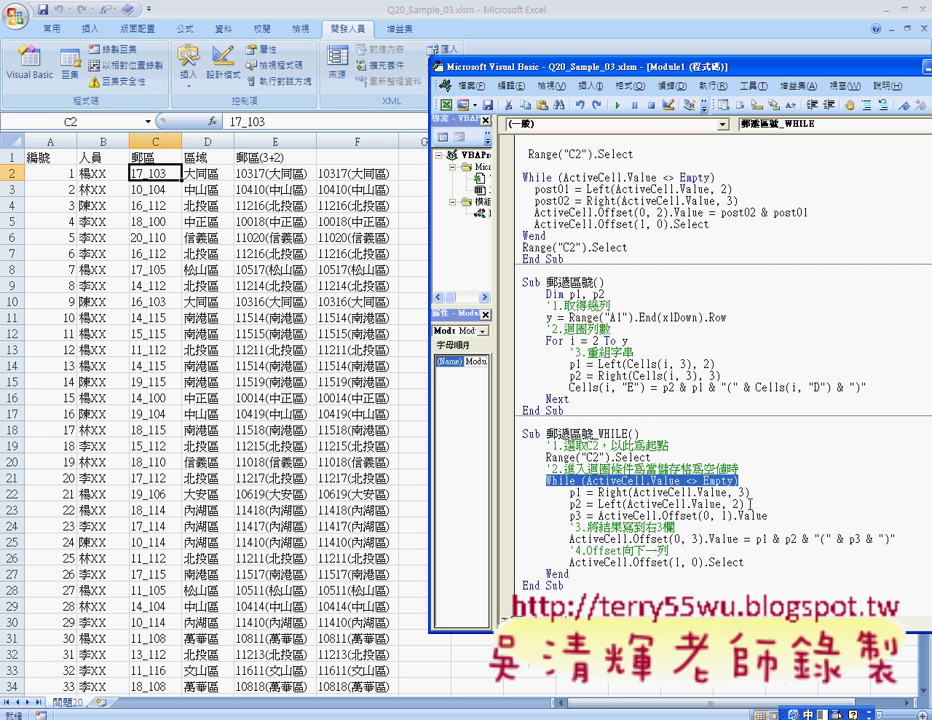
{"action": "left_click_drag", "start_coordinate": [750, 505], "coordinate": [572, 505]}
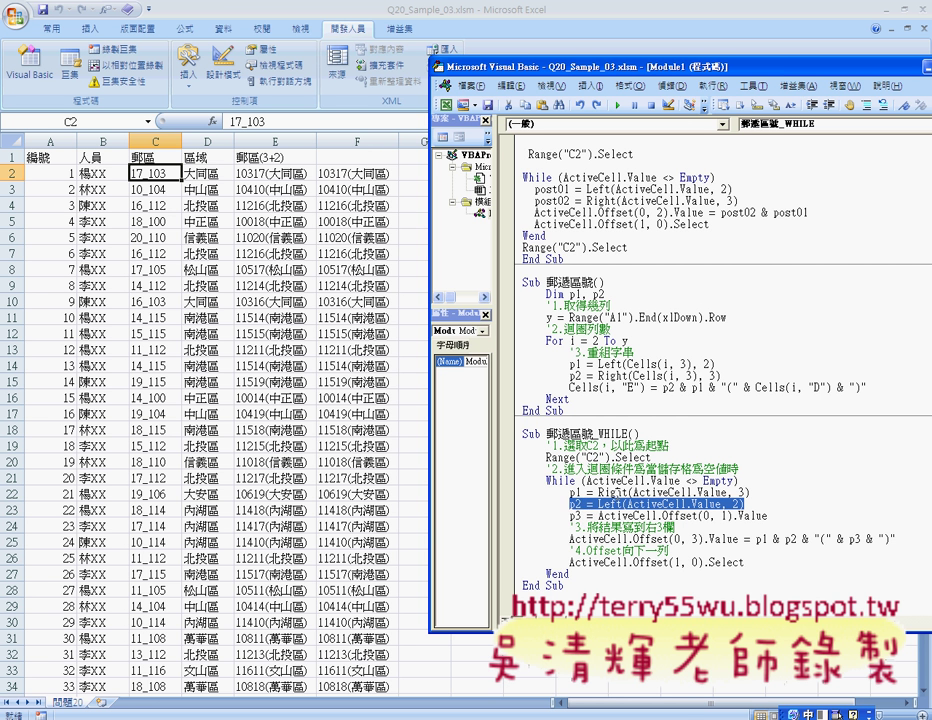
{"action": "left_click", "coordinate": [573, 493]}
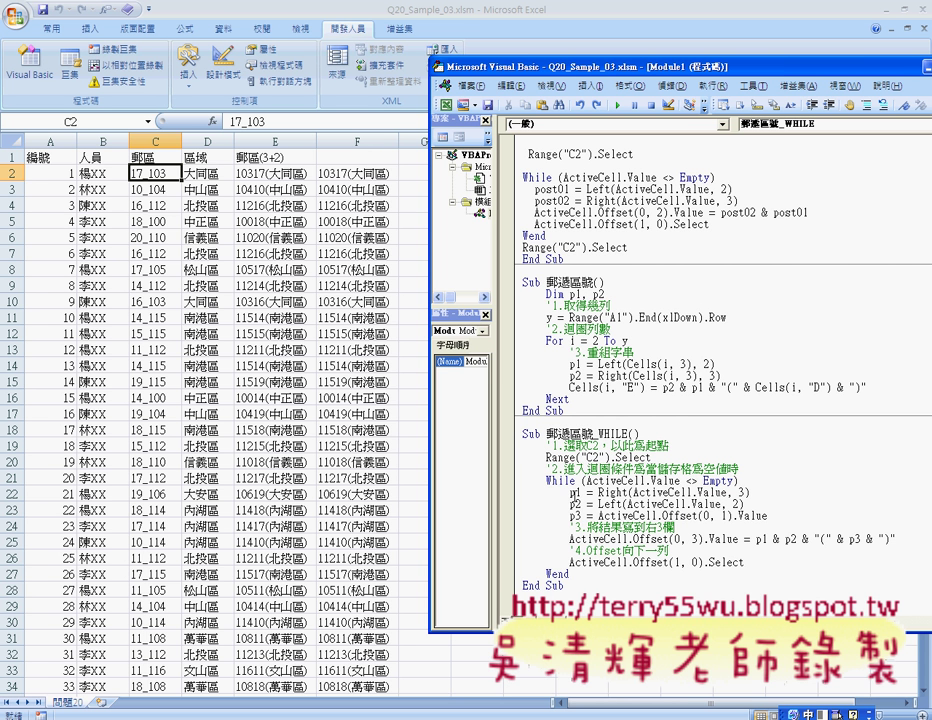
{"action": "key", "text": "ctrl+z"}
{"action": "left_click_drag", "start_coordinate": [590, 516], "coordinate": [770, 517]}
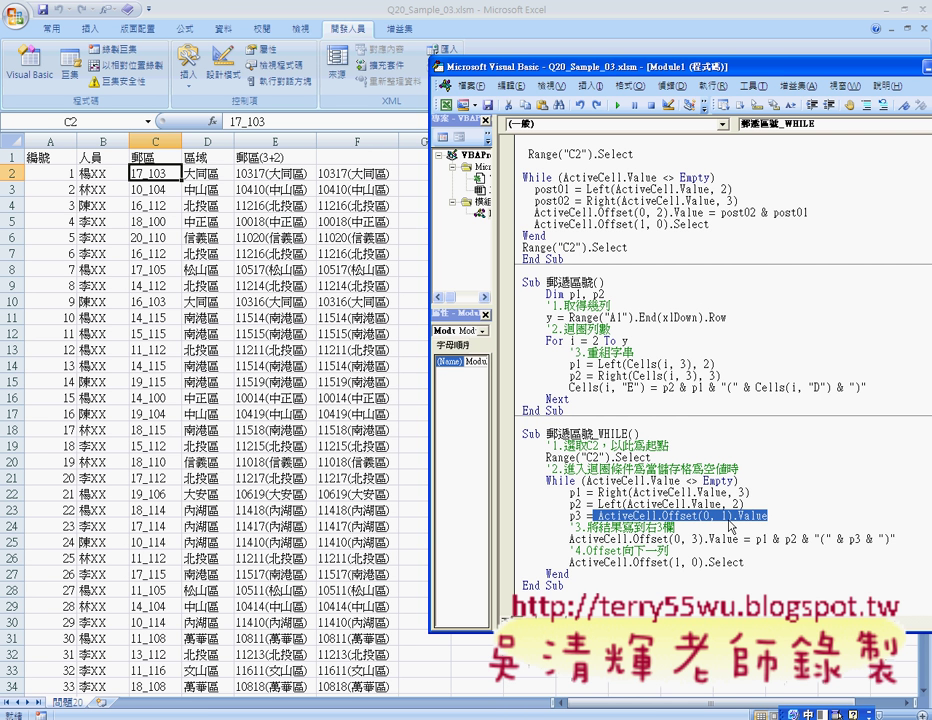
{"action": "left_click", "coordinate": [208, 173]}
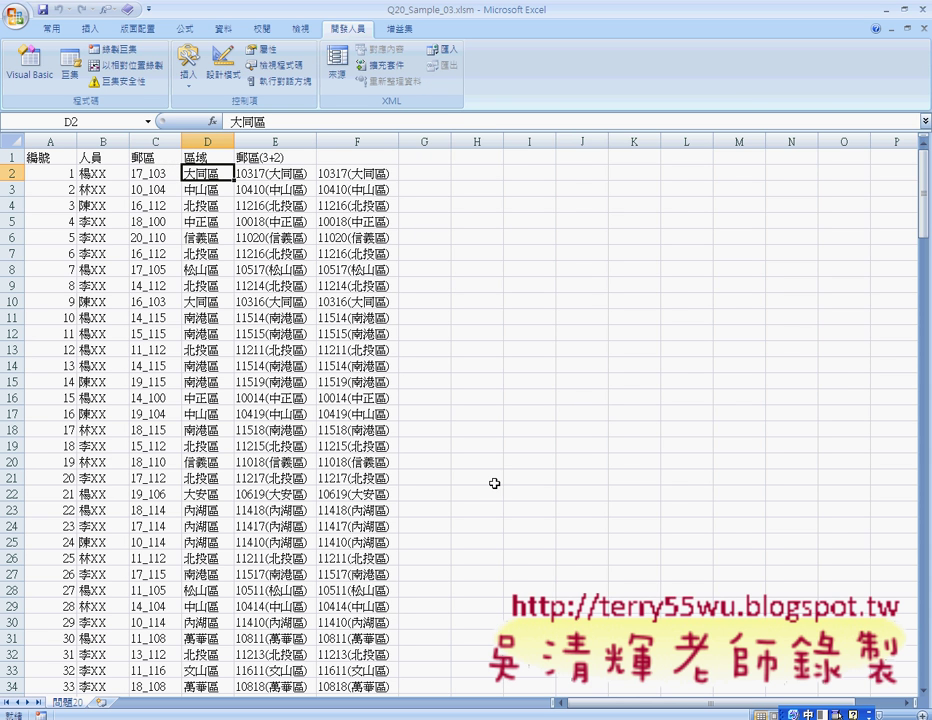
{"action": "key", "text": "alt+F11"}
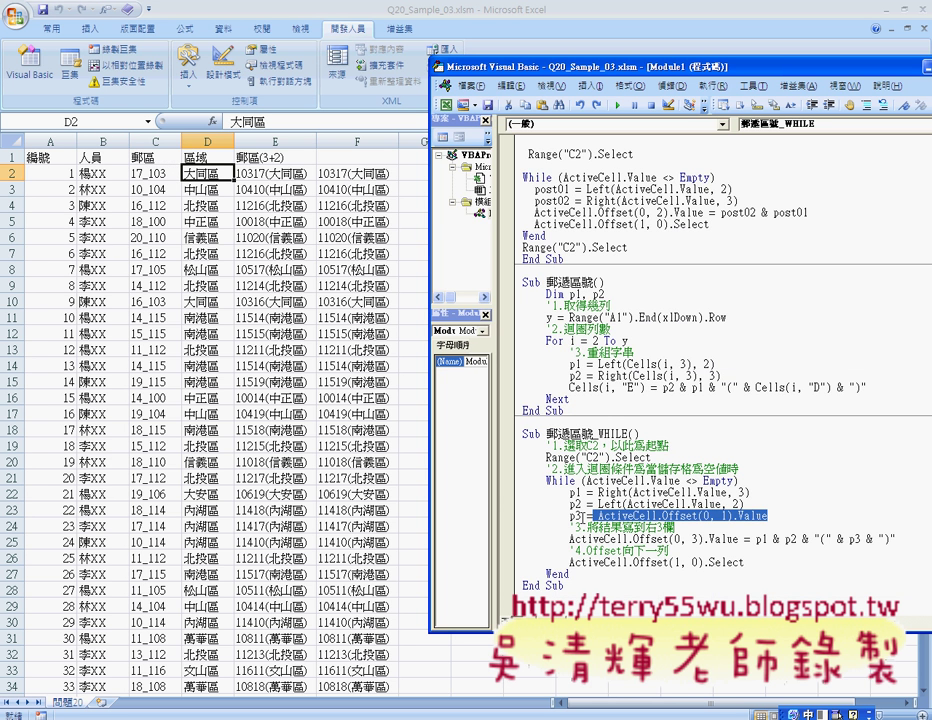
{"action": "left_click", "coordinate": [573, 516]}
{"action": "double_click", "coordinate": [573, 516]}
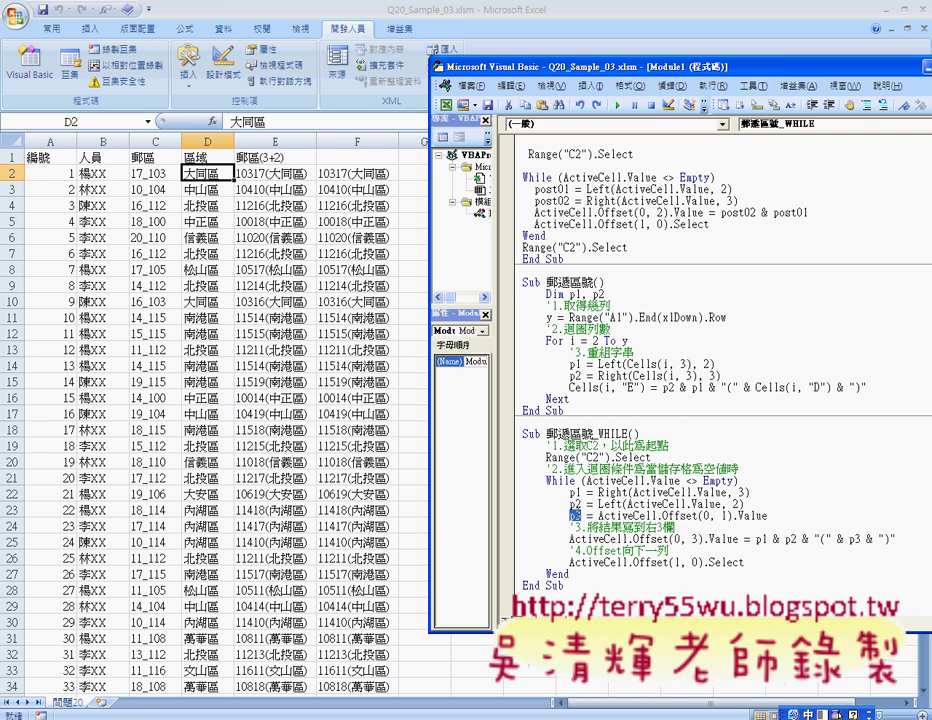
{"action": "left_click_drag", "start_coordinate": [569, 540], "coordinate": [660, 540]}
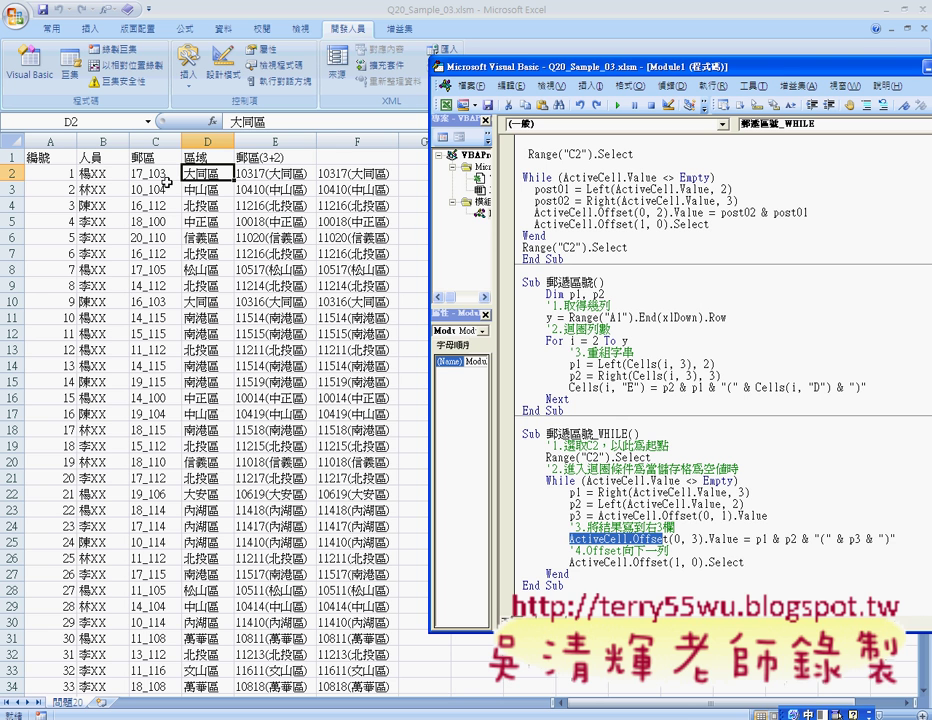
{"action": "left_click_drag", "start_coordinate": [128, 172], "coordinate": [168, 176]}
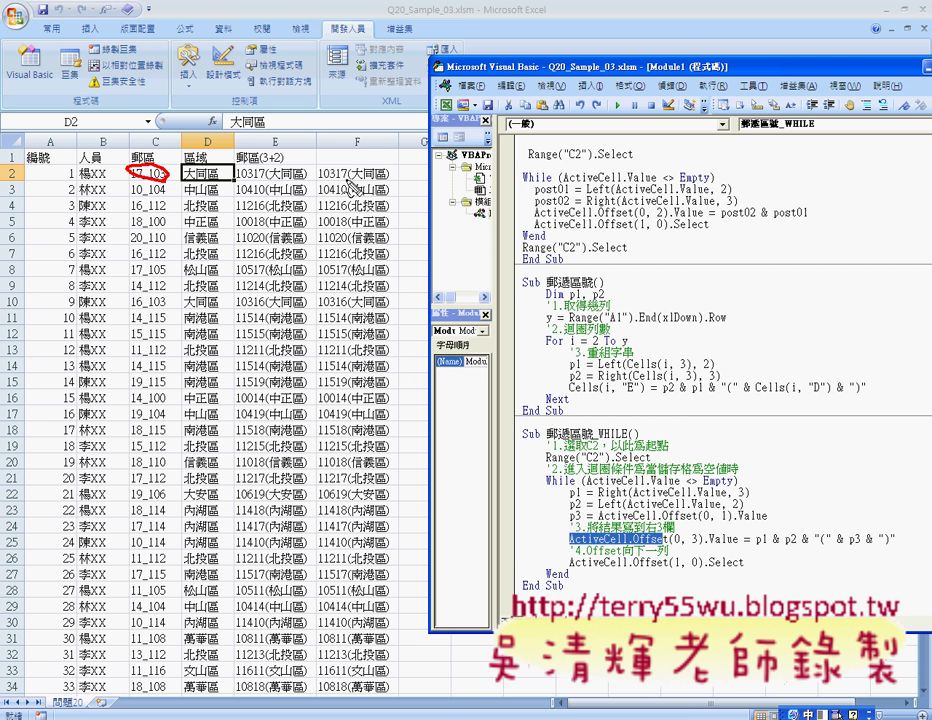
{"action": "left_click_drag", "start_coordinate": [318, 170], "coordinate": [390, 172]}
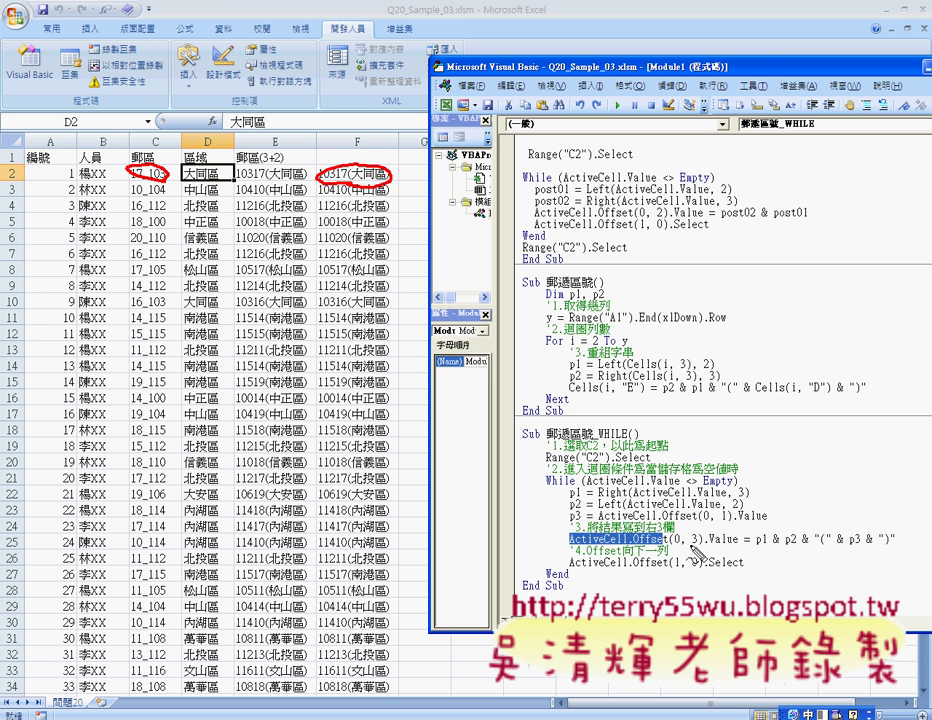
{"action": "left_click_drag", "start_coordinate": [686, 542], "coordinate": [698, 545]}
{"action": "left_click_drag", "start_coordinate": [697, 534], "coordinate": [678, 546]}
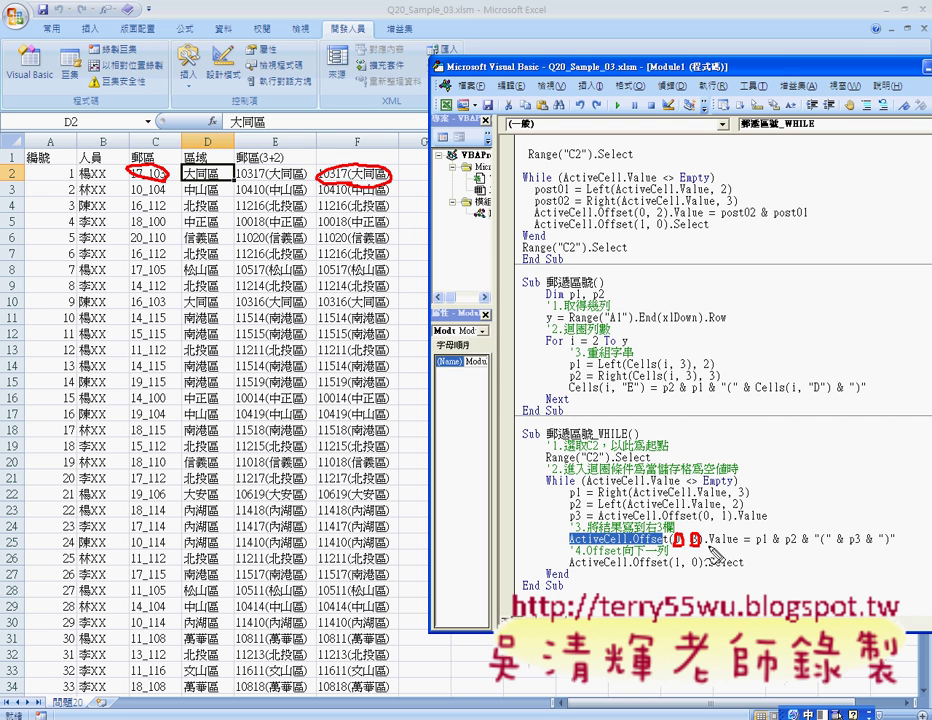
{"action": "left_click_drag", "start_coordinate": [706, 548], "coordinate": [890, 538]}
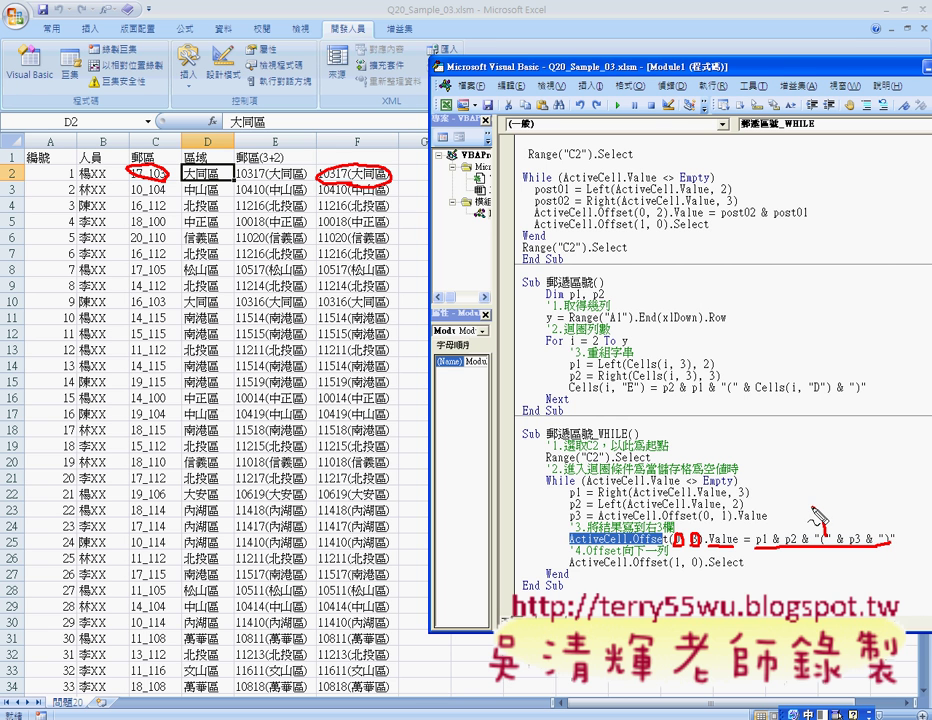
{"action": "mouse_move", "coordinate": [826, 536]}
{"action": "left_mouse_down"}
{"action": "mouse_move", "coordinate": [680, 538]}
{"action": "mouse_move", "coordinate": [699, 541]}
{"action": "left_mouse_up"}
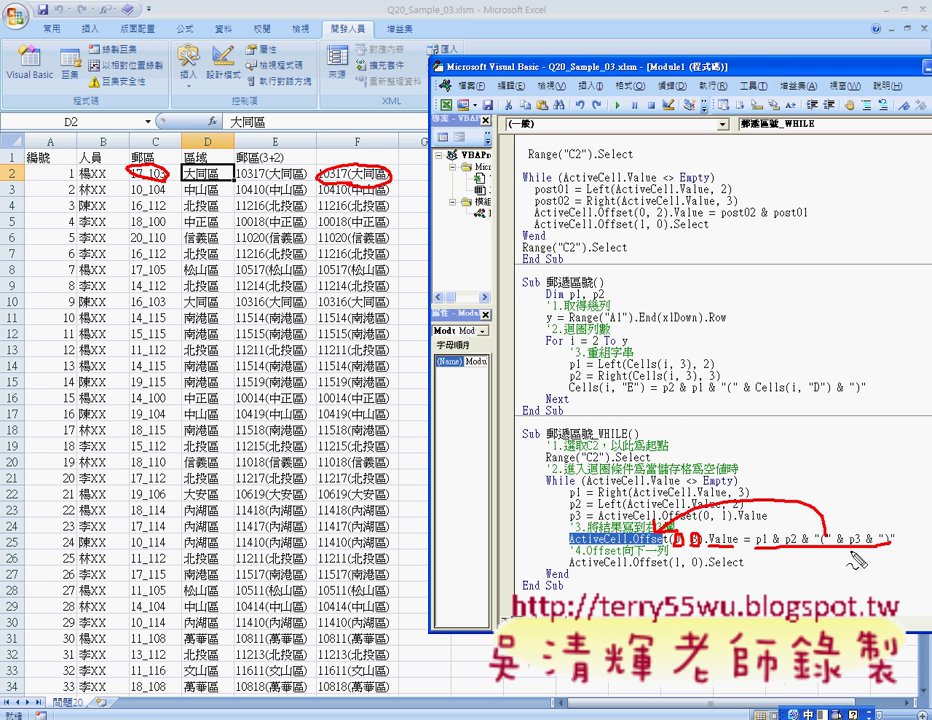
{"action": "left_click_drag", "start_coordinate": [848, 555], "coordinate": [862, 555]}
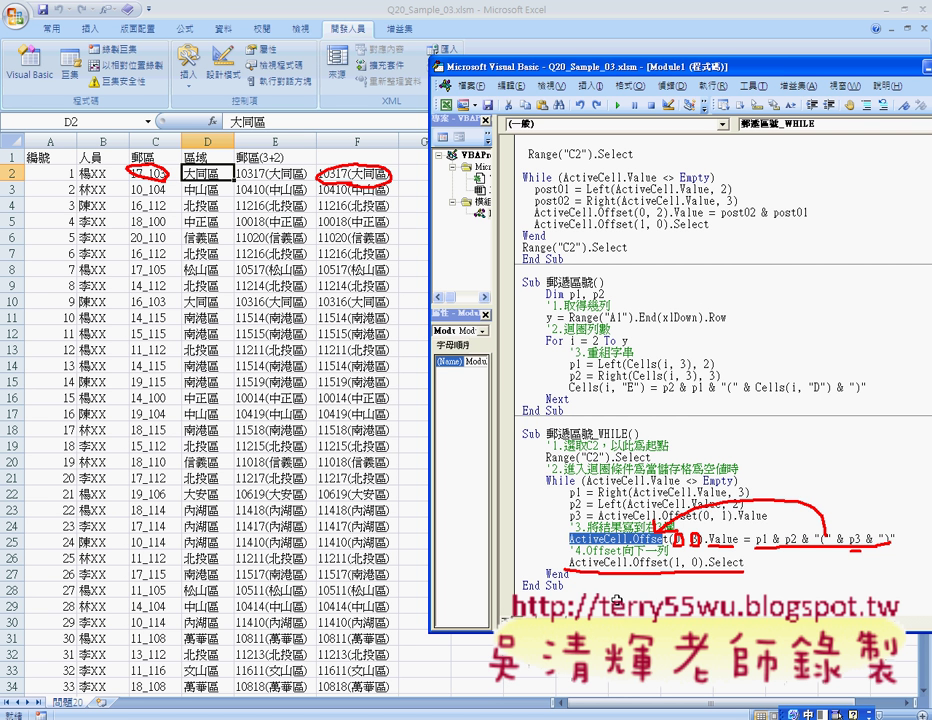
{"action": "key", "text": "Escape"}
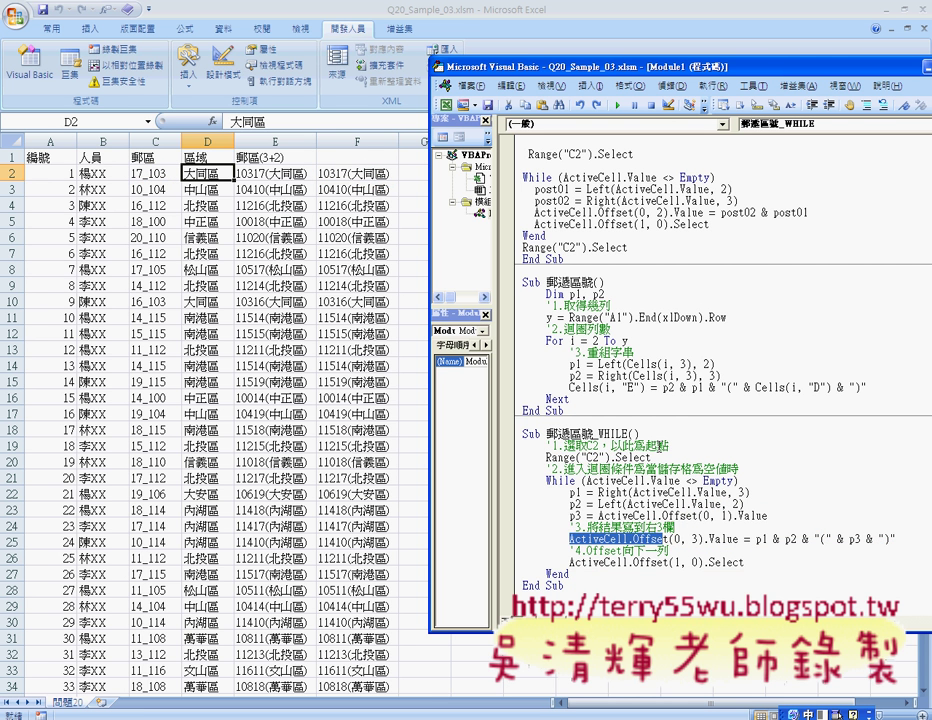
Point out the Range("C2").Select line, then run the WHILE macro to fill column F.
{"action": "left_click_drag", "start_coordinate": [652, 457], "coordinate": [541, 449]}
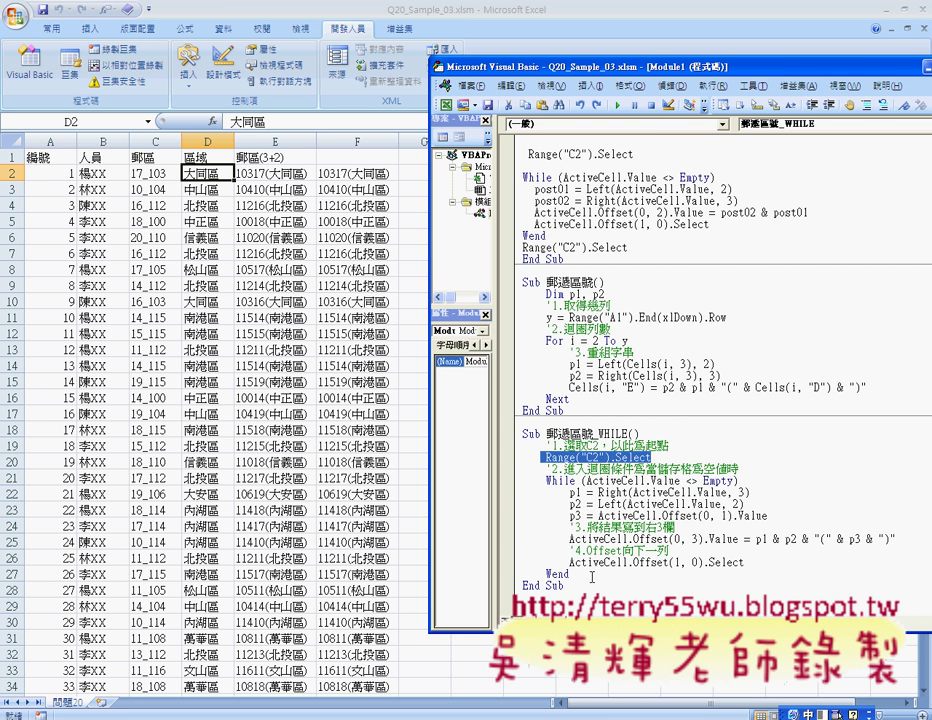
{"action": "left_click", "coordinate": [592, 575]}
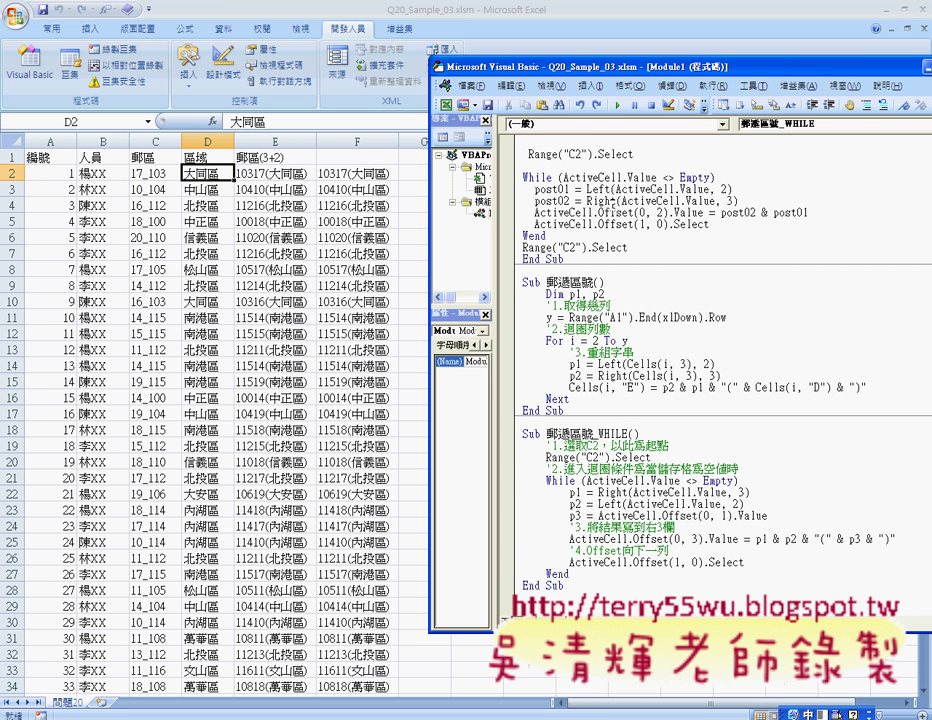
{"action": "left_click", "coordinate": [622, 107]}
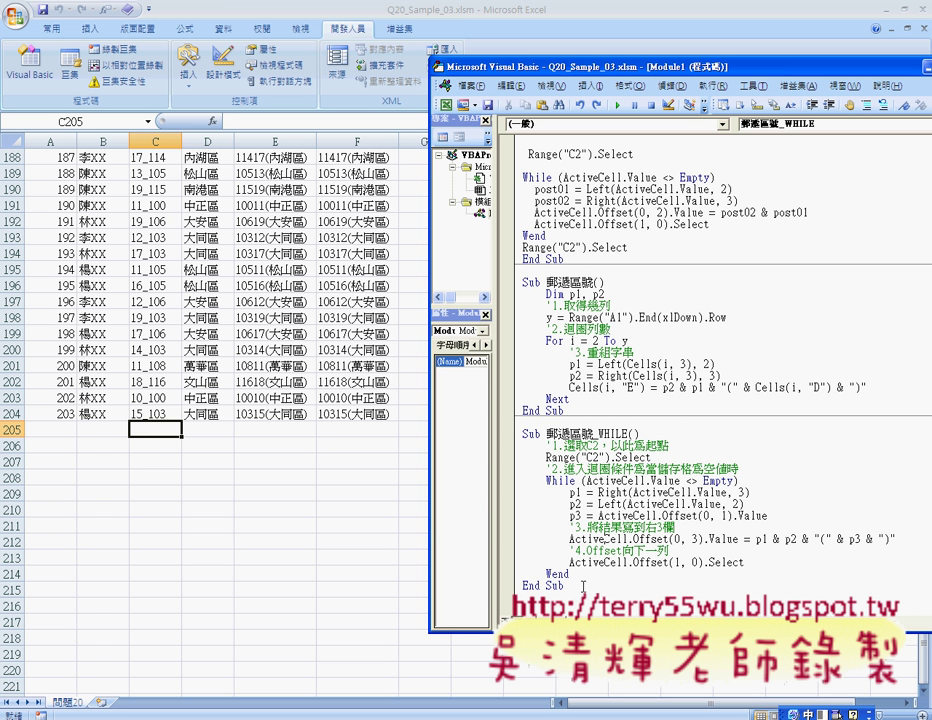
Paste a copy of Range("C2").Select on a new line after Wend and rerun the macro.
{"action": "left_click", "coordinate": [587, 575]}
{"action": "key", "text": "Return"}
{"action": "left_click_drag", "start_coordinate": [546, 457], "coordinate": [652, 457]}
{"action": "key", "text": "ctrl+c"}
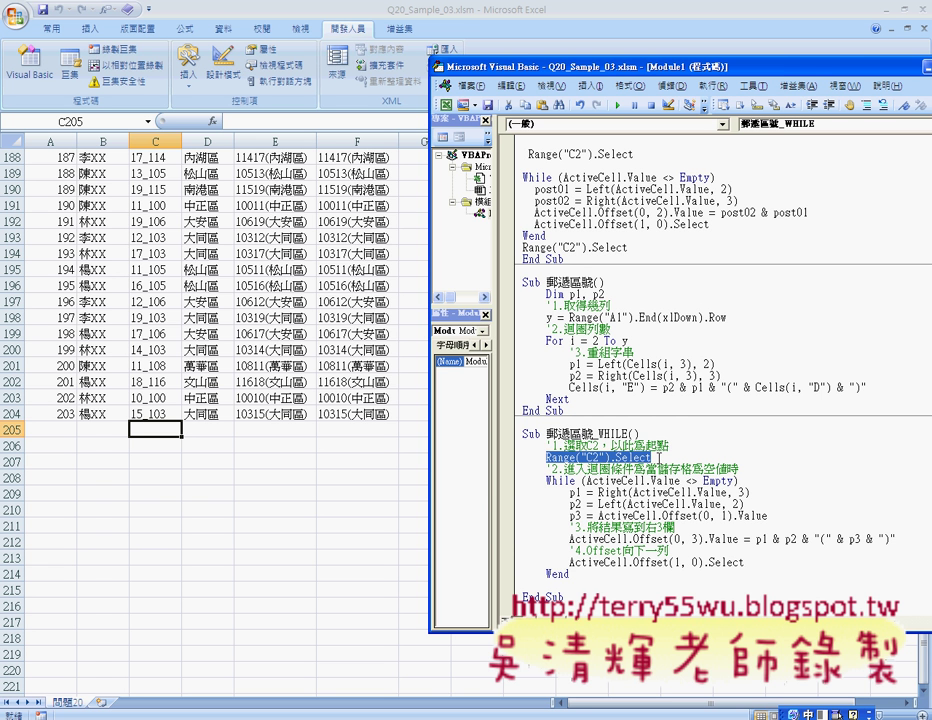
{"action": "left_click", "coordinate": [569, 586]}
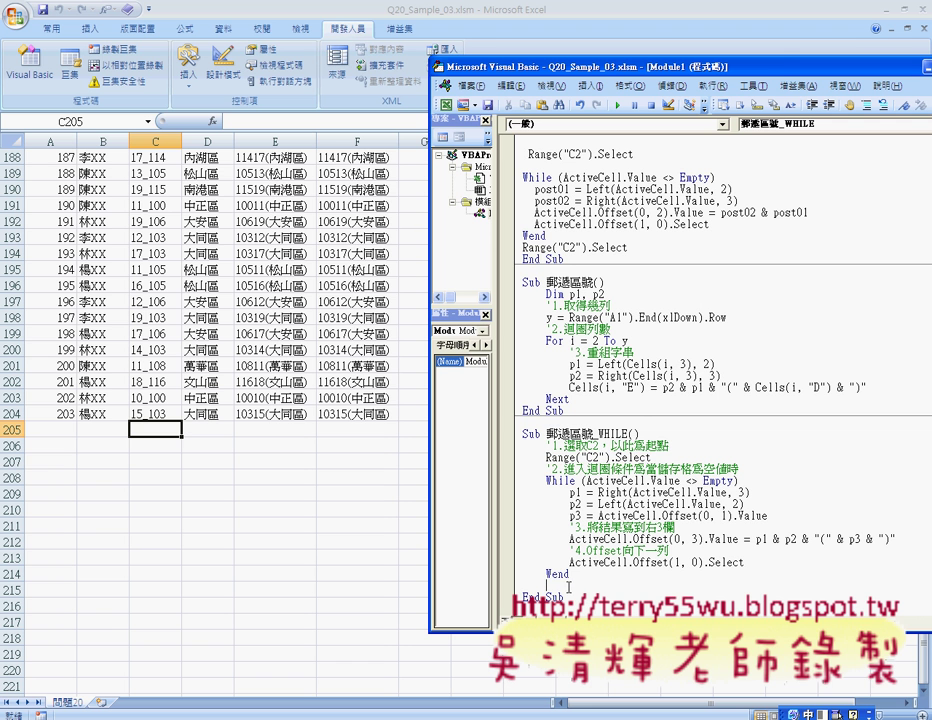
{"action": "key", "text": "ctrl+v"}
{"action": "left_click", "coordinate": [621, 104]}
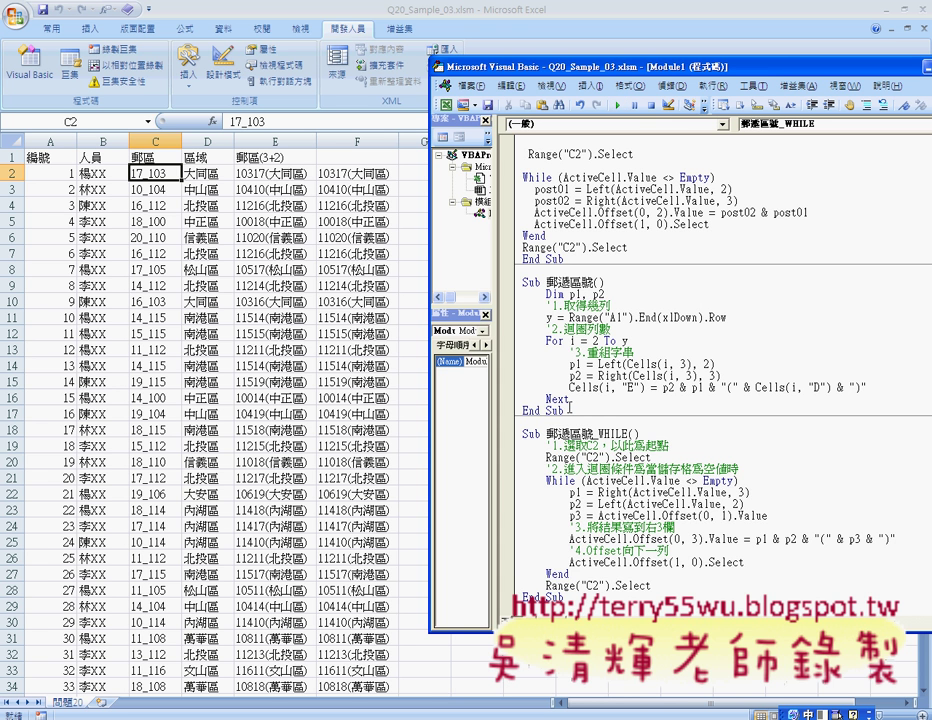
Insert Do before While on the loop's first line and replace Wend with Loop.
{"action": "mouse_move", "coordinate": [567, 515]}
{"action": "left_mouse_down"}
{"action": "mouse_move", "coordinate": [651, 586]}
{"action": "mouse_move", "coordinate": [517, 452]}
{"action": "left_mouse_up"}
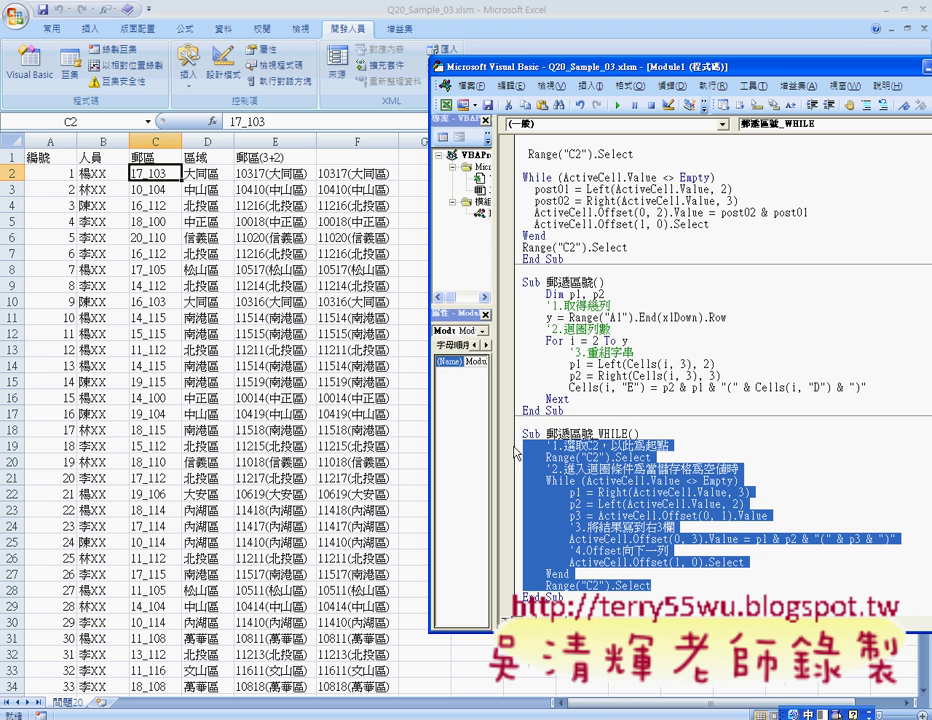
{"action": "left_click", "coordinate": [546, 492]}
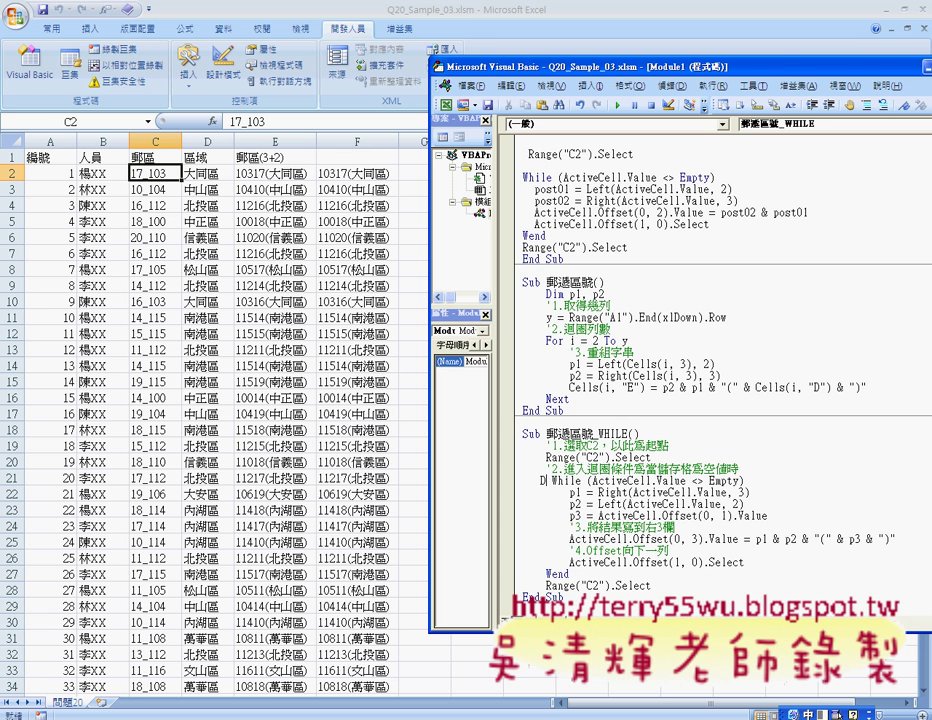
{"action": "type", "text": "Do"}
{"action": "type", "text": "o"}
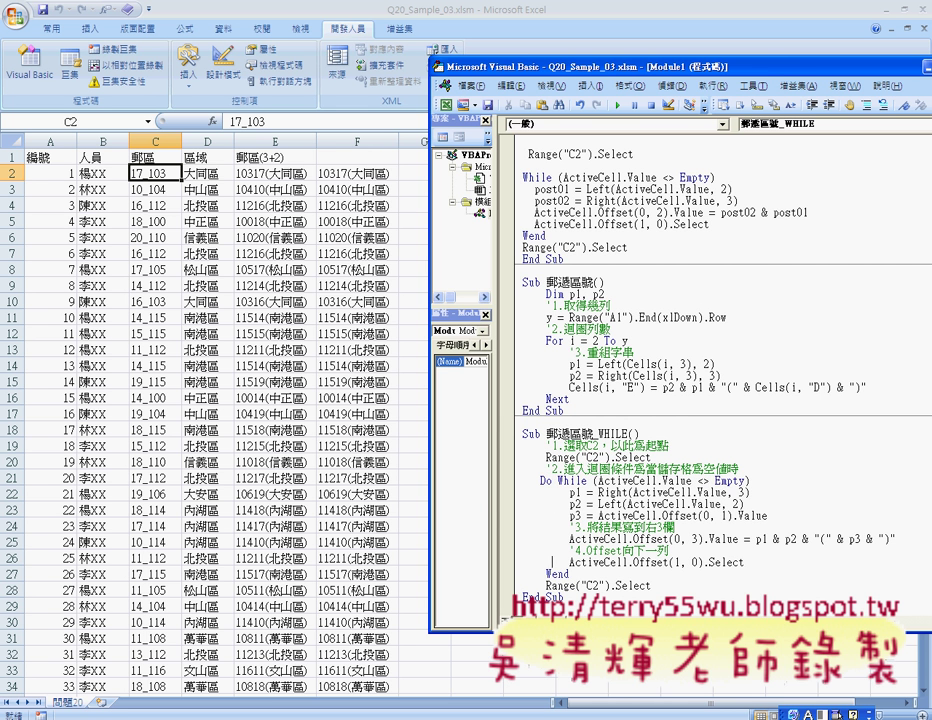
{"action": "double_click", "coordinate": [557, 573]}
{"action": "type", "text": "loop"}
{"action": "left_click", "coordinate": [597, 506]}
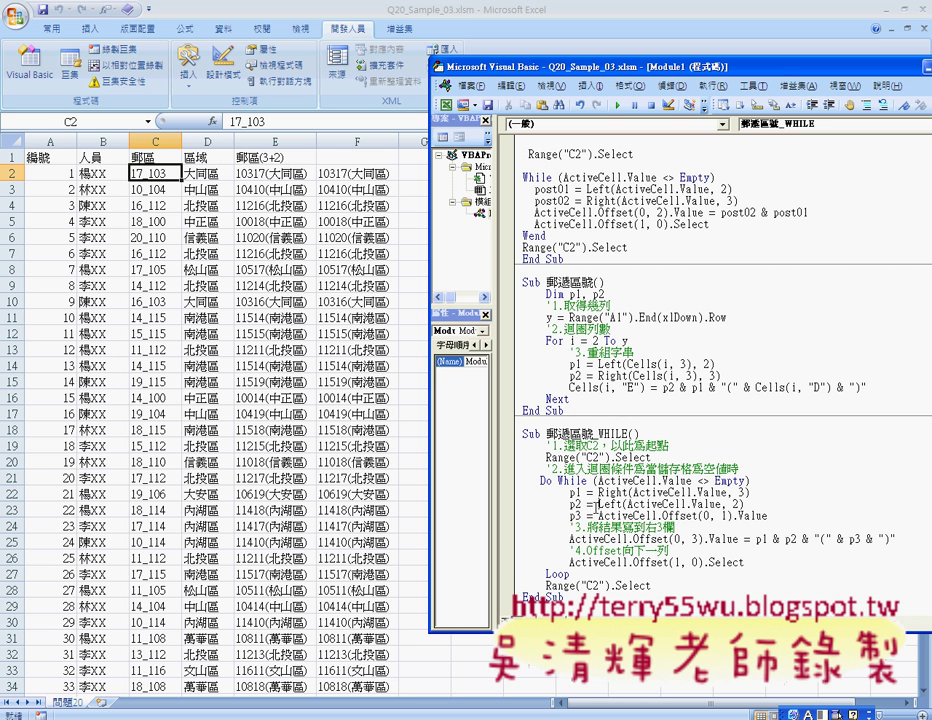